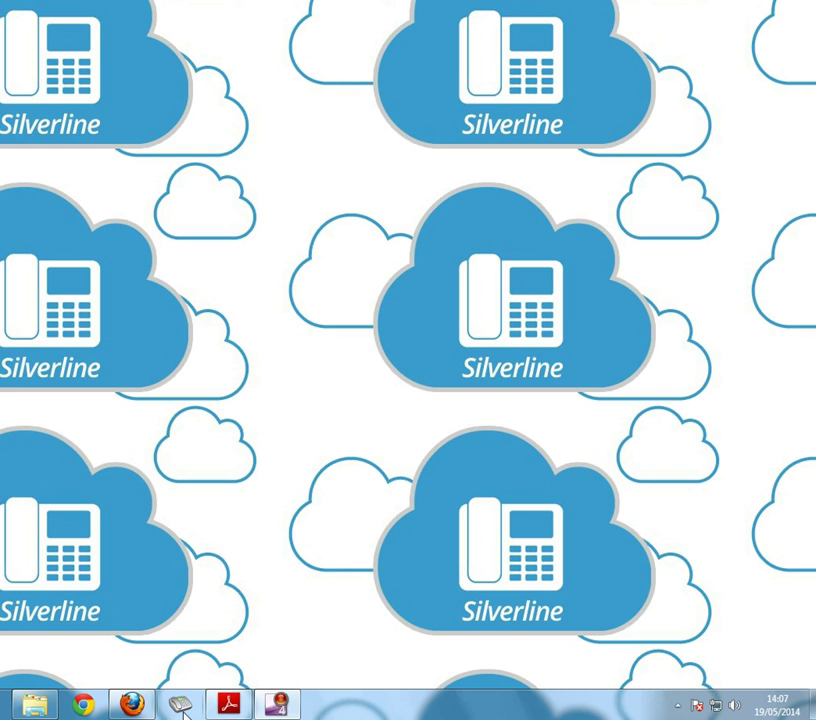
Step: Open the Phone-Link main menu from the system tray and go to its Make call page
{"action": "left_click", "coordinate": [677, 705]}
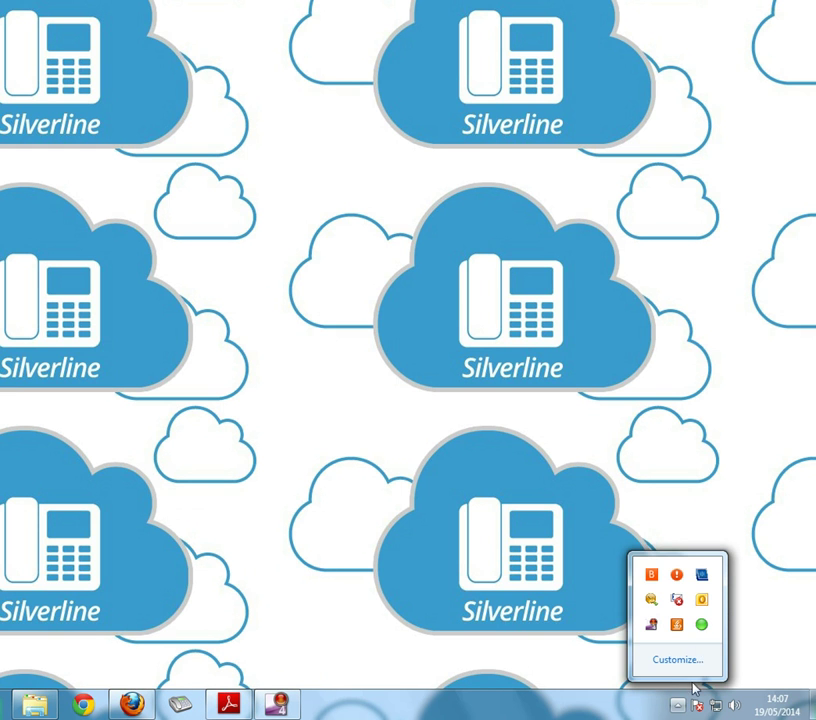
{"action": "right_click", "coordinate": [702, 626]}
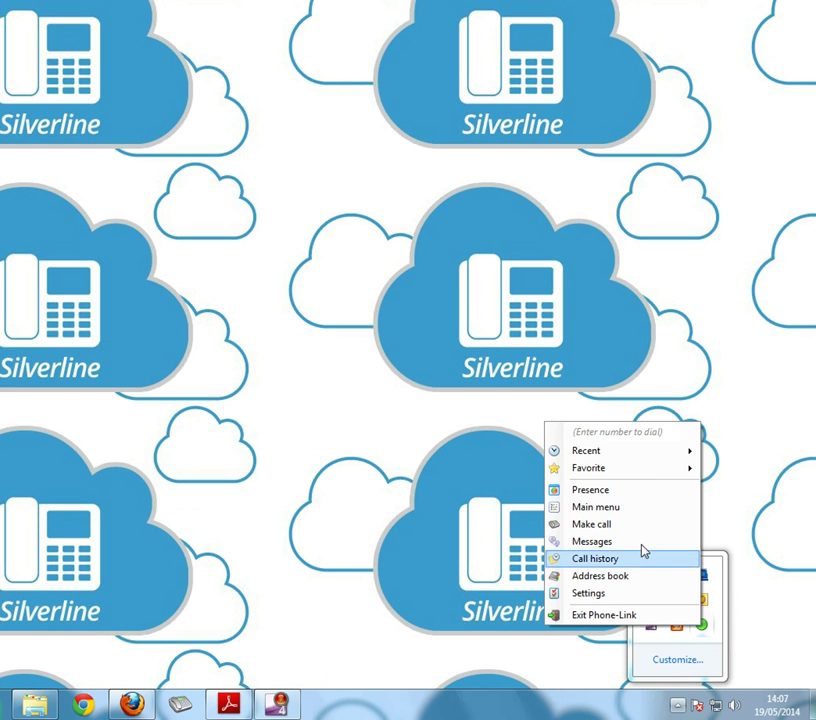
{"action": "left_click", "coordinate": [617, 510]}
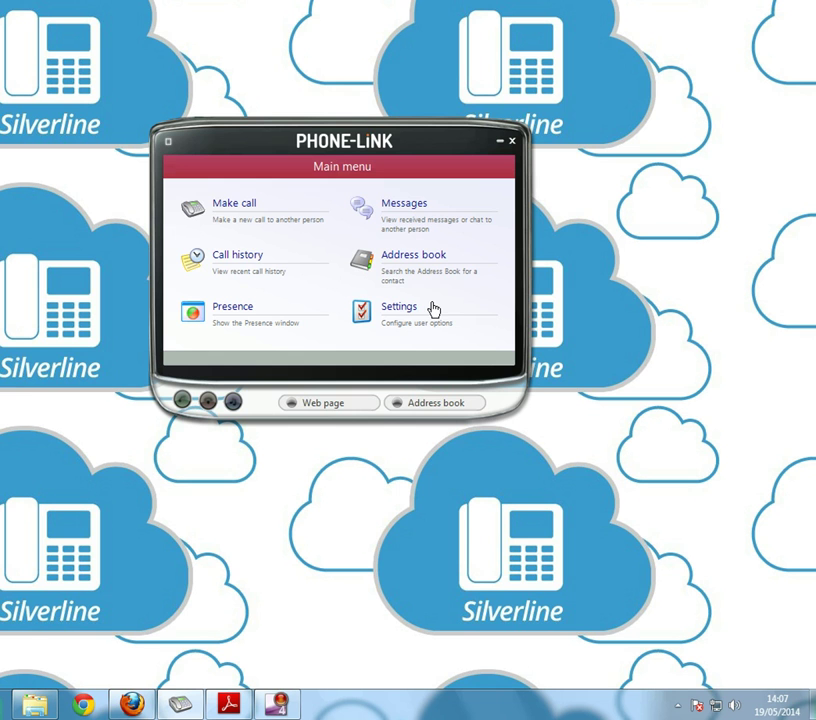
{"action": "left_click", "coordinate": [218, 210]}
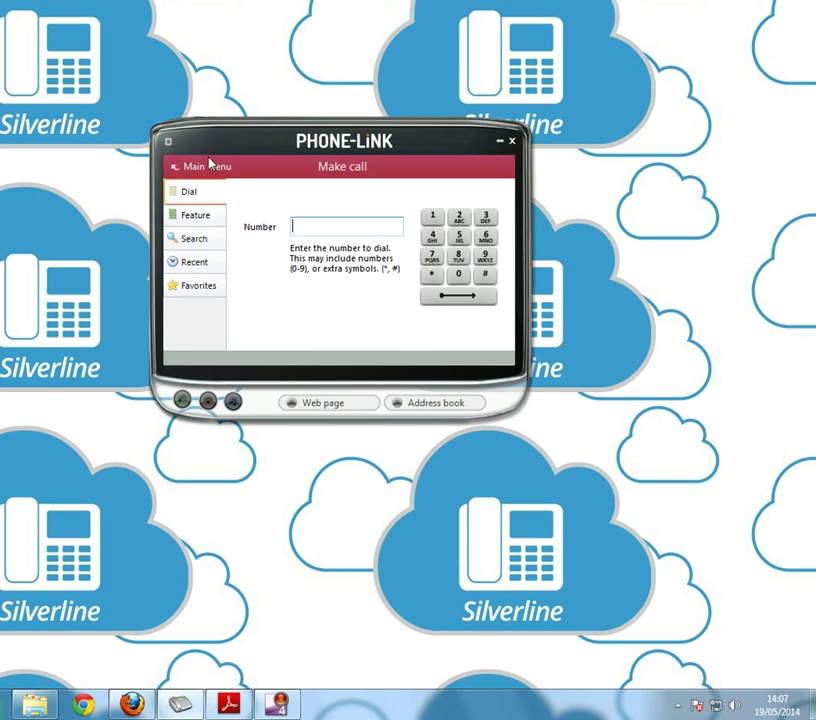
Step: Enter a three-digit number with the dial keypad and clear it again
{"action": "left_click", "coordinate": [335, 231]}
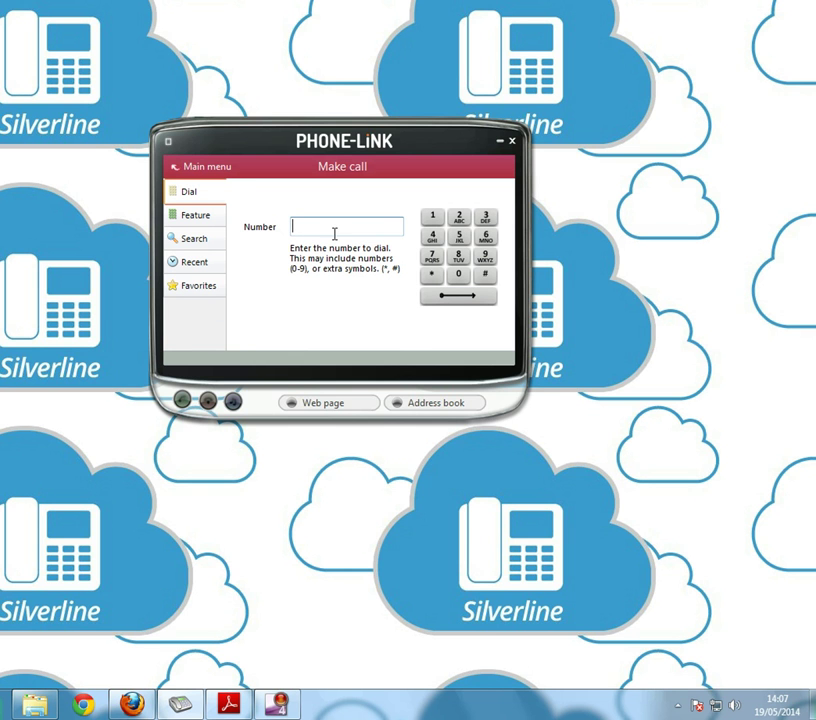
{"action": "left_click", "coordinate": [460, 218]}
{"action": "left_click", "coordinate": [433, 217]}
{"action": "left_click", "coordinate": [459, 236]}
{"action": "left_click_drag", "start_coordinate": [307, 224], "coordinate": [290, 229]}
{"action": "key", "text": "BackSpace"}
Step: View the feature-code dialing page, and search the contacts for "Bluecube"
{"action": "left_click", "coordinate": [208, 218]}
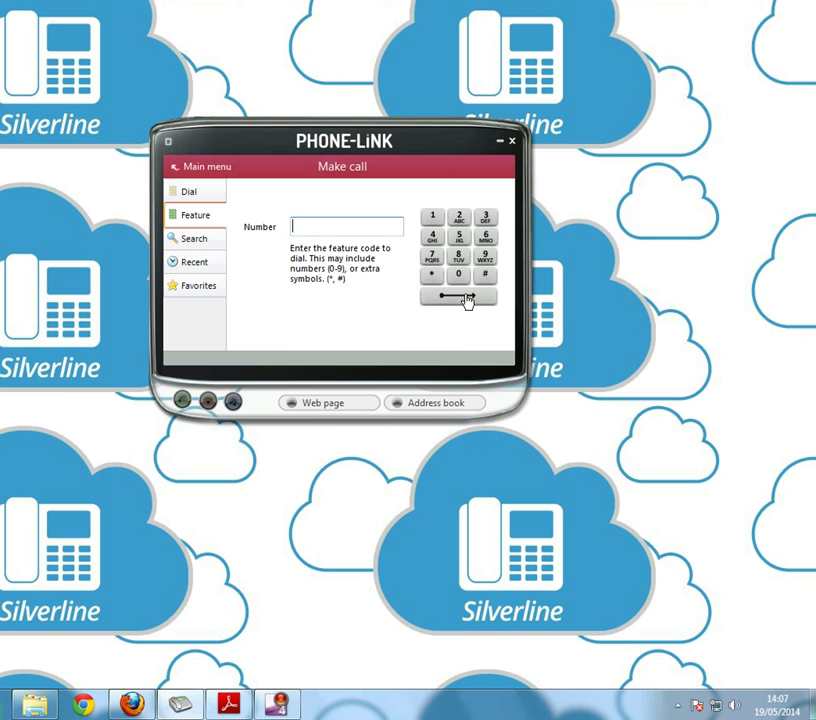
{"action": "left_click", "coordinate": [195, 241]}
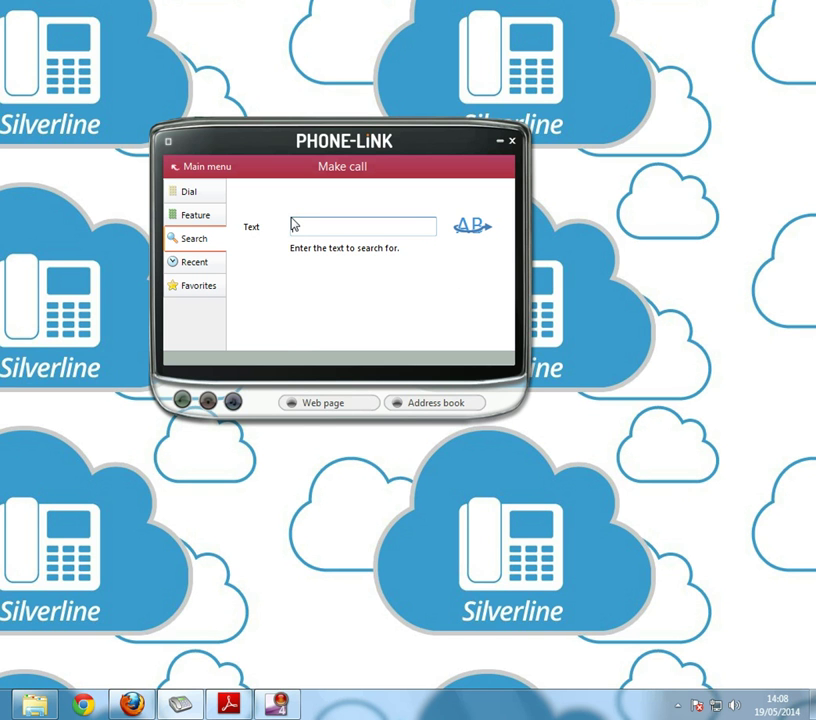
{"action": "type", "text": "Bl"}
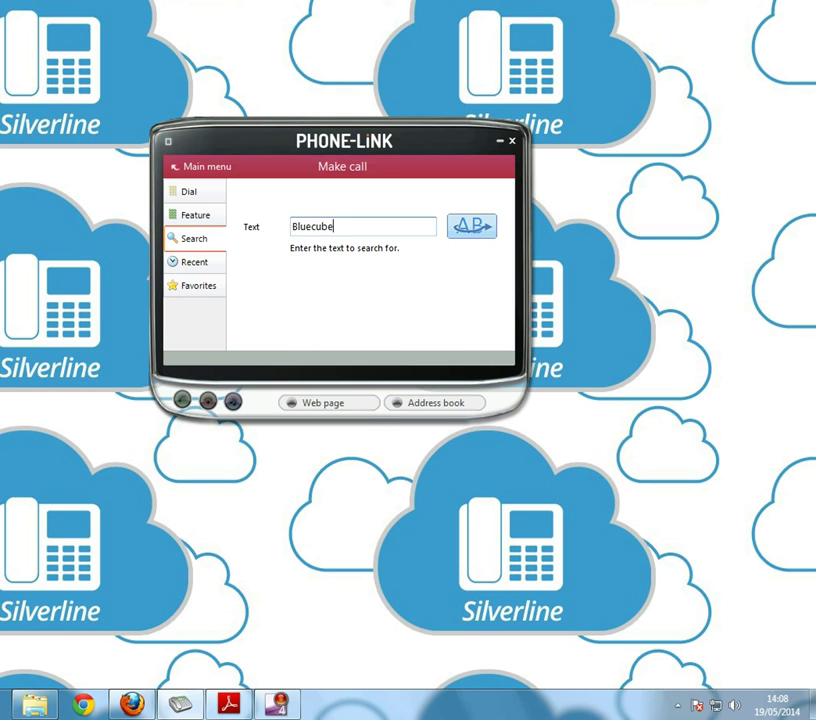
{"action": "type", "text": "uecube"}
{"action": "key", "text": "Return"}
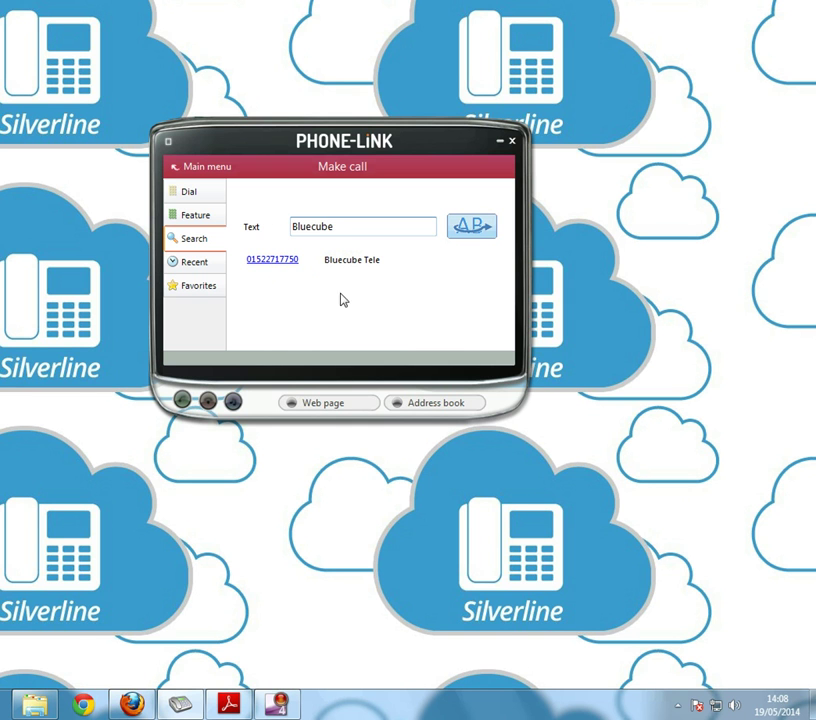
Step: Call the Bluecube Tele search result and hang up once connected
{"action": "left_click", "coordinate": [284, 263]}
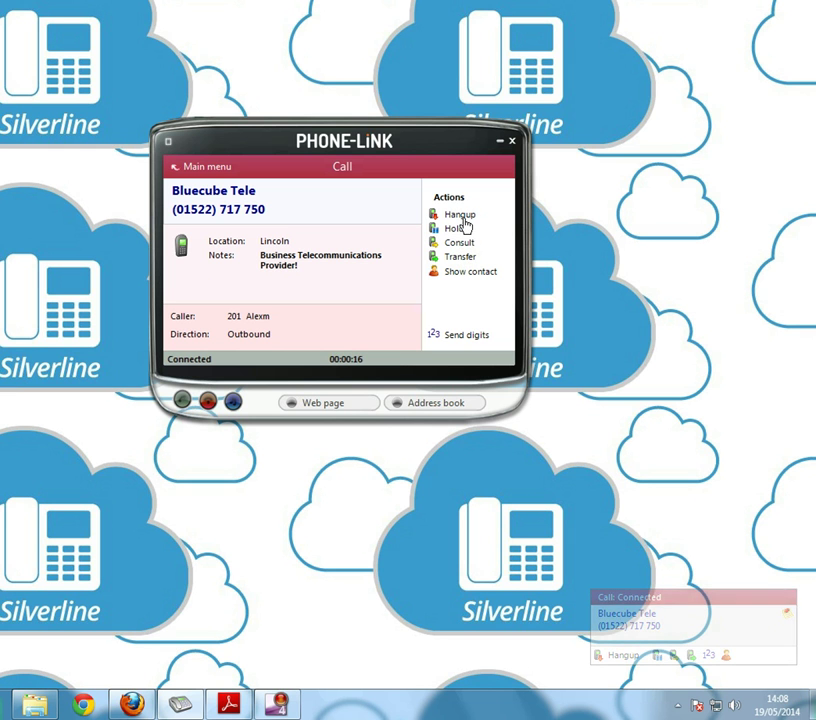
{"action": "left_click", "coordinate": [462, 216]}
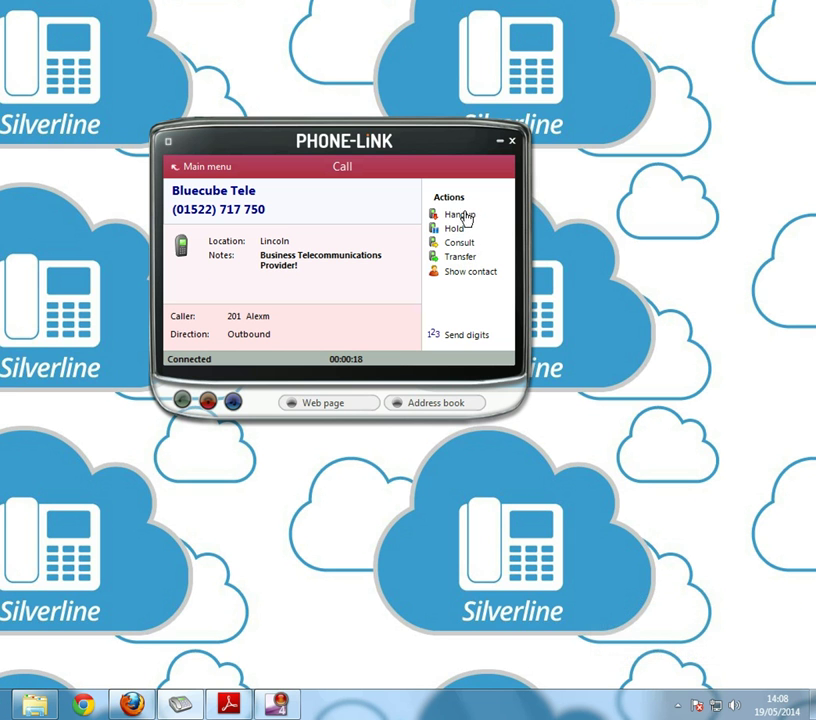
Step: Redial Bluecube Tele from the recent calls and end the call
{"action": "left_click", "coordinate": [236, 211]}
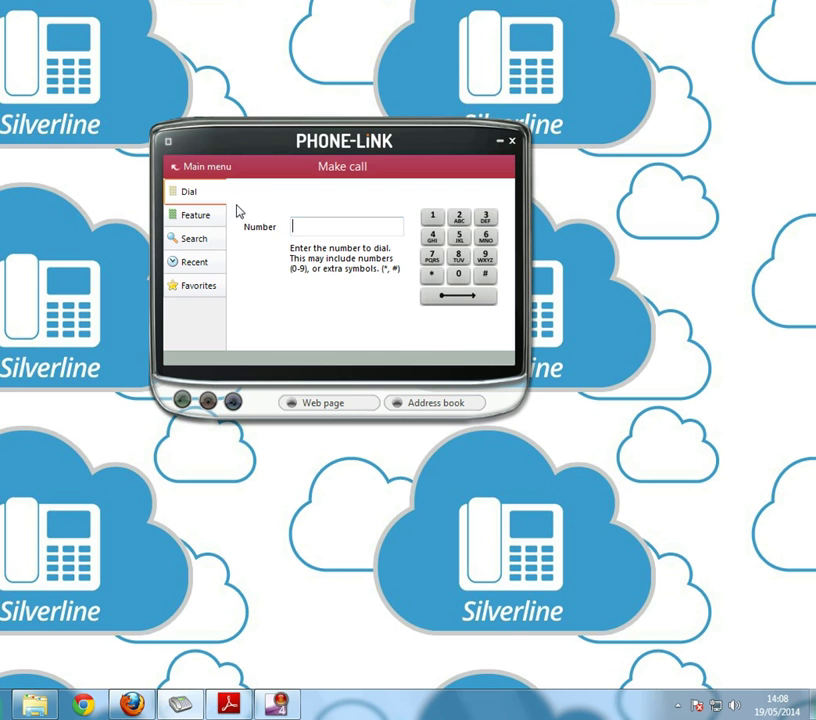
{"action": "left_click", "coordinate": [196, 263]}
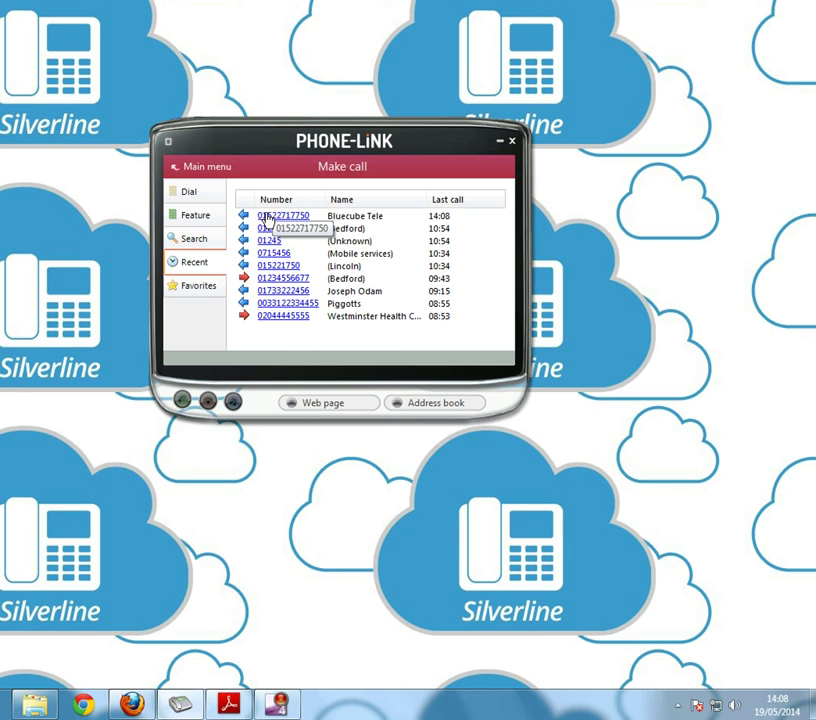
{"action": "left_click", "coordinate": [268, 217]}
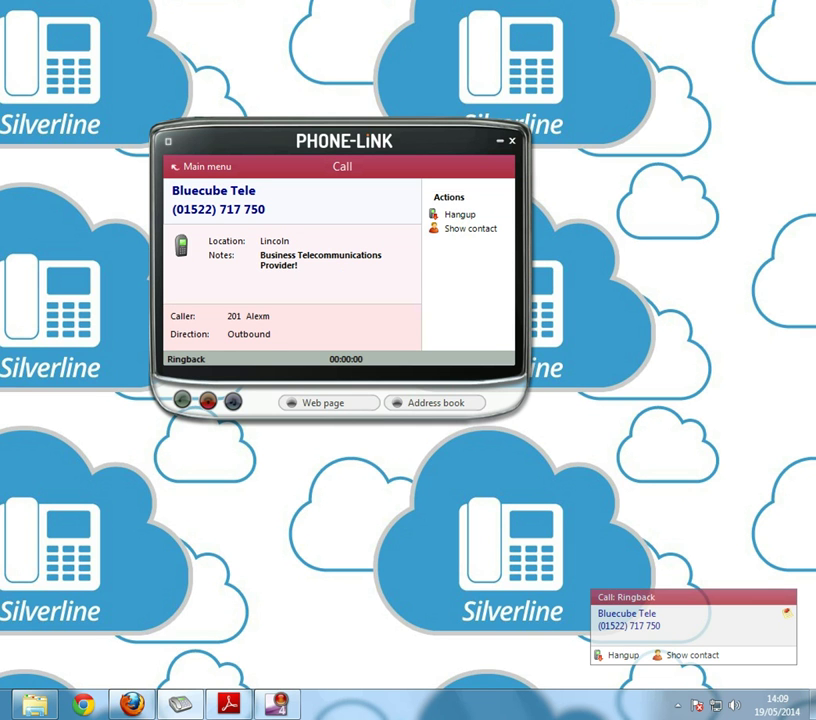
{"action": "left_click", "coordinate": [209, 403]}
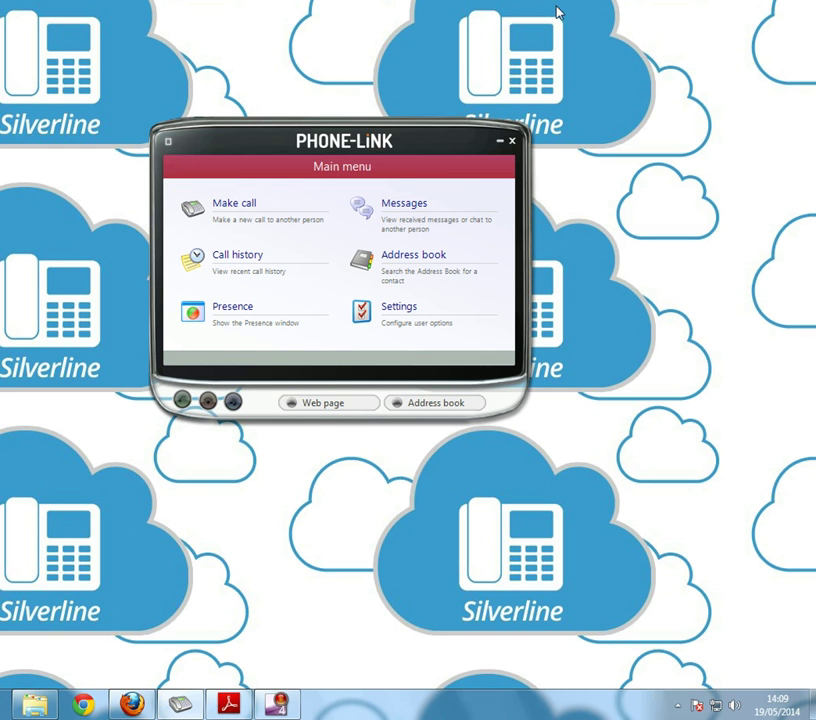
Step: Start a new entry in the call favorites and try to save it blank
{"action": "left_click", "coordinate": [229, 205]}
{"action": "left_click", "coordinate": [197, 290]}
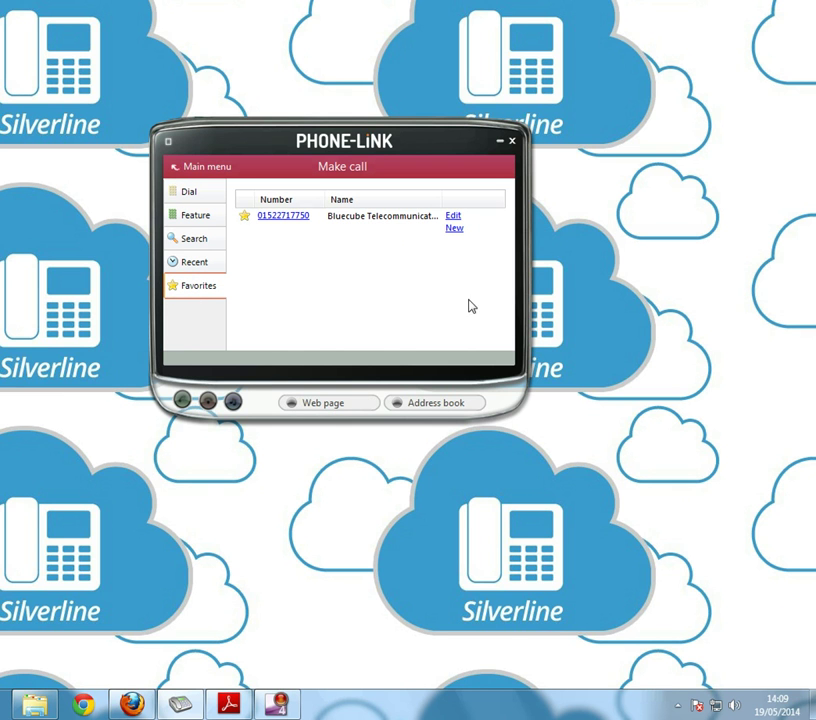
{"action": "left_click", "coordinate": [455, 228]}
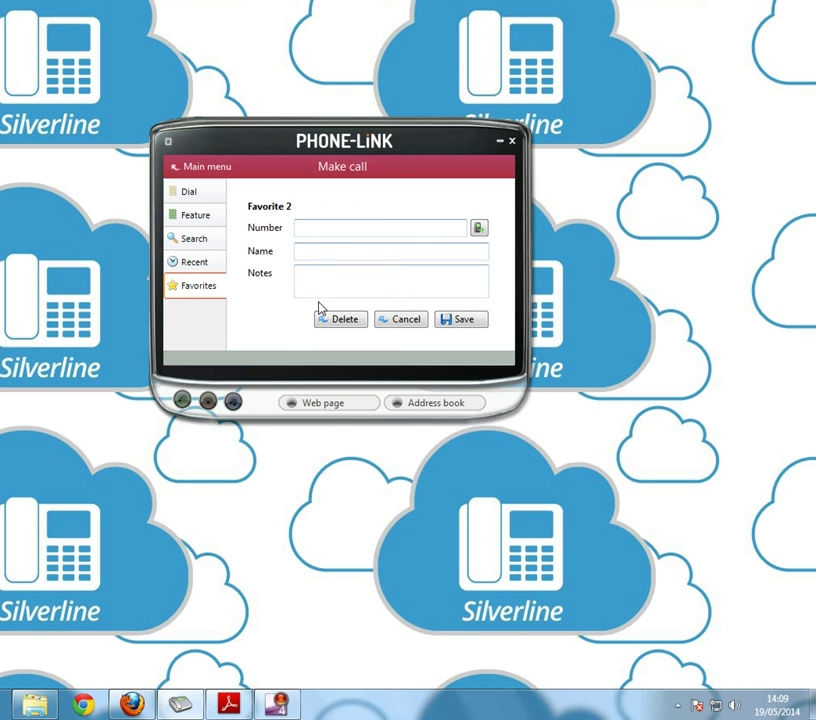
{"action": "left_click", "coordinate": [455, 320]}
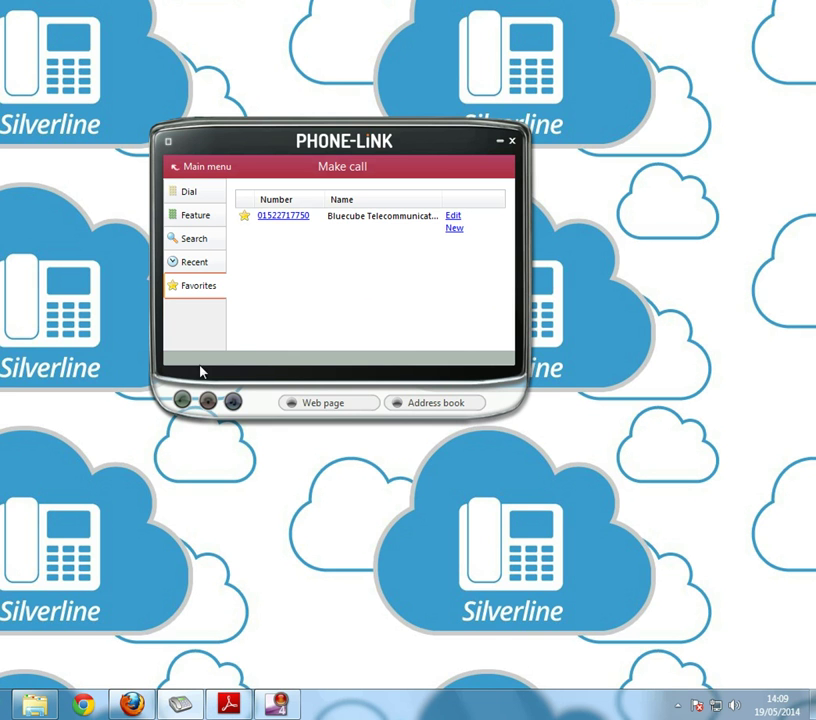
Step: Open the call history and bring up the contact form for the Bedford call made at 10:54:56
{"action": "left_click", "coordinate": [188, 165]}
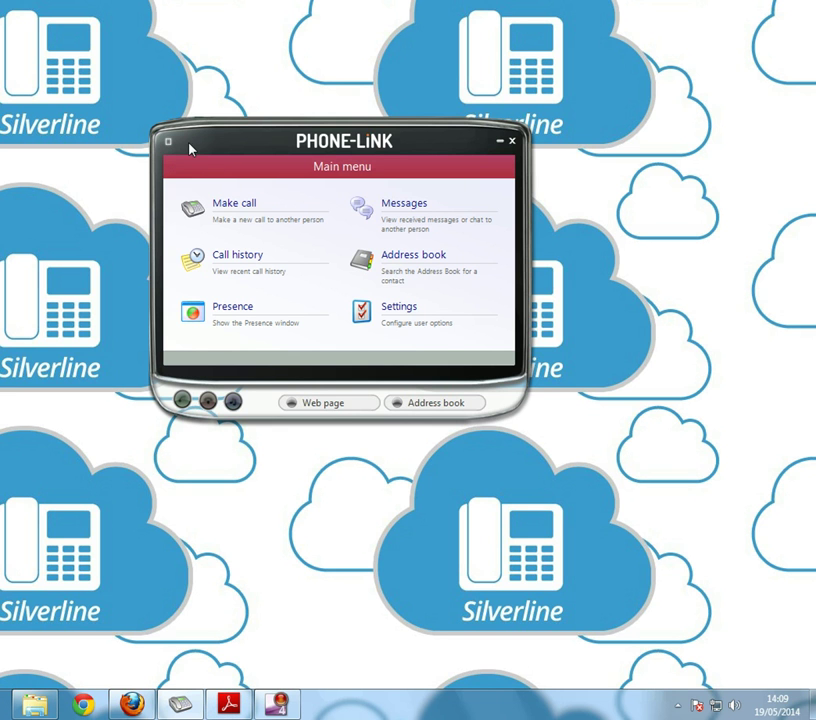
{"action": "left_click", "coordinate": [256, 259]}
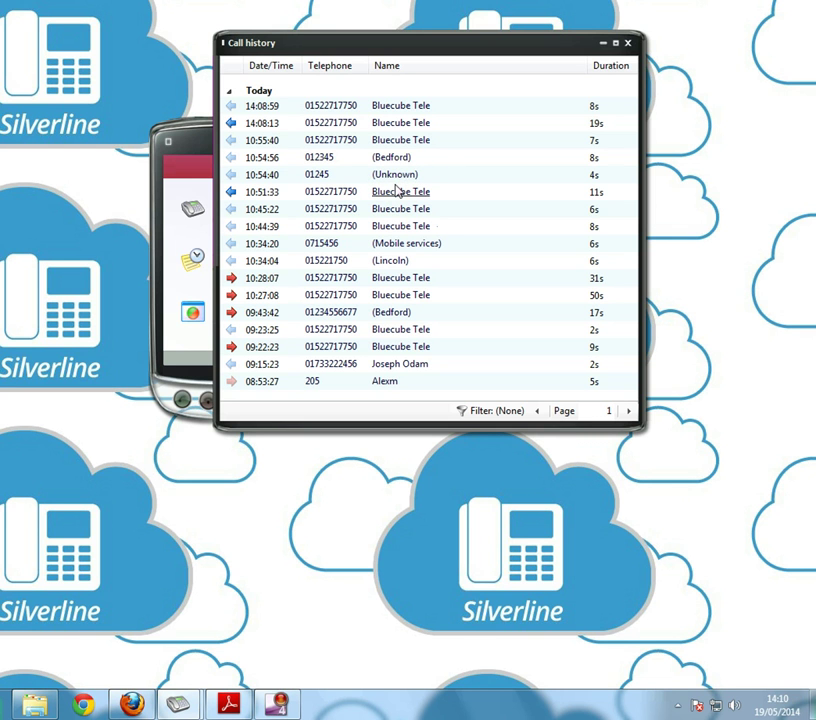
{"action": "left_click", "coordinate": [389, 162]}
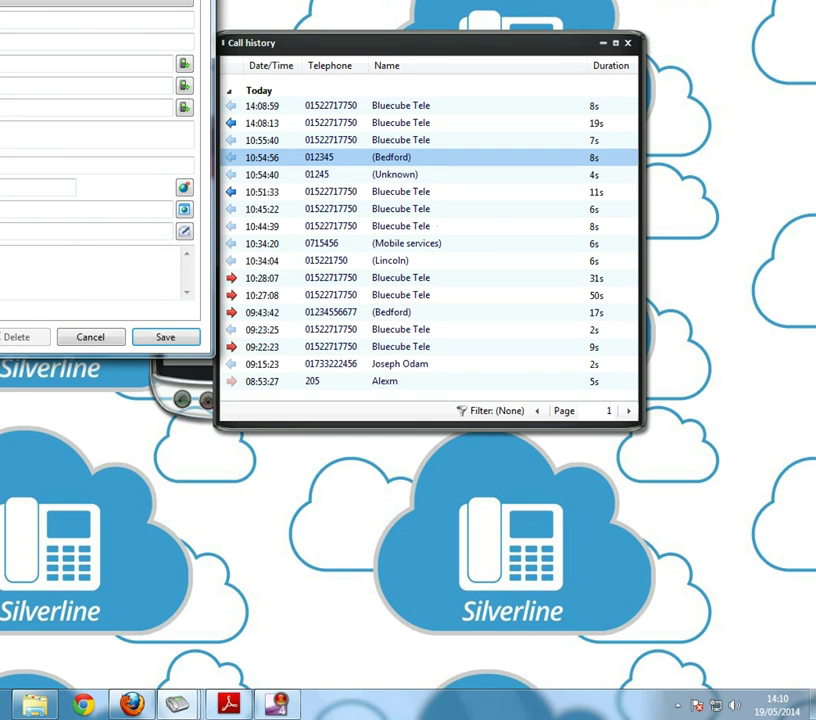
{"action": "left_click_drag", "start_coordinate": [0, 0], "coordinate": [352, 113]}
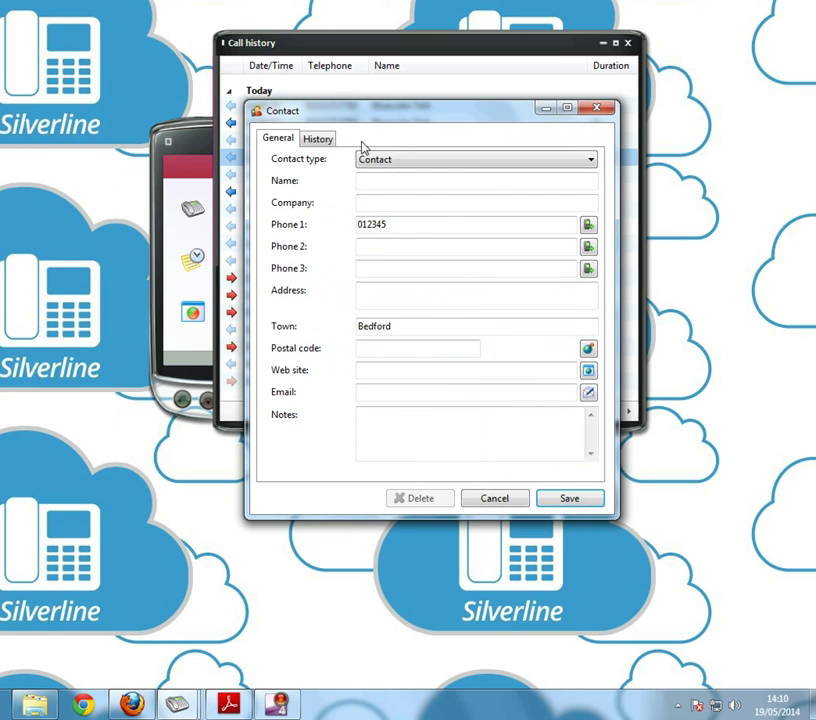
Step: View the contact type options, and close the contact form and call history without saving
{"action": "left_click", "coordinate": [393, 162]}
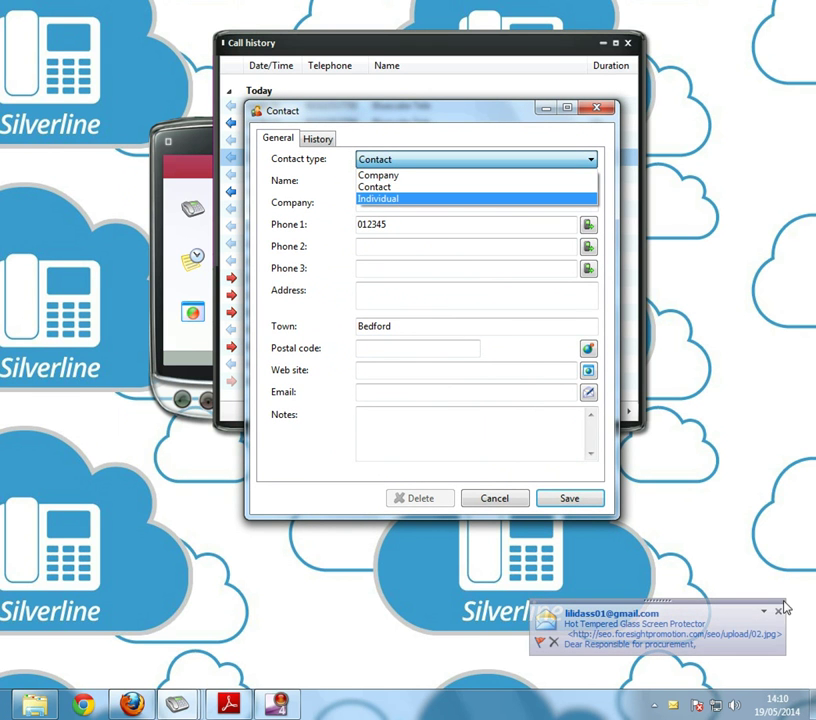
{"action": "left_click", "coordinate": [779, 611]}
{"action": "left_click_drag", "start_coordinate": [407, 100], "coordinate": [400, 51]}
{"action": "left_click", "coordinate": [374, 111]}
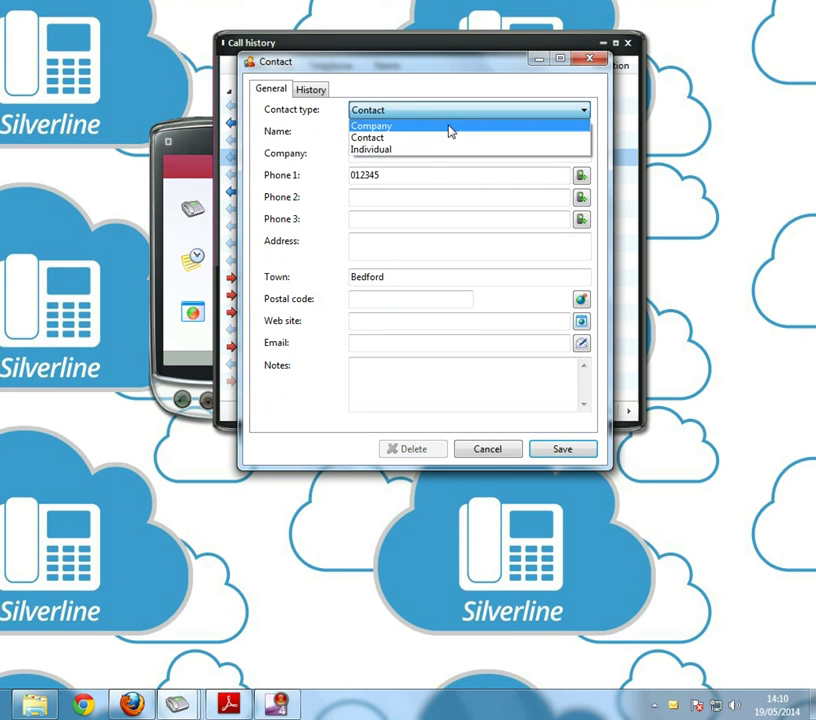
{"action": "left_click", "coordinate": [541, 89]}
{"action": "left_click", "coordinate": [588, 59]}
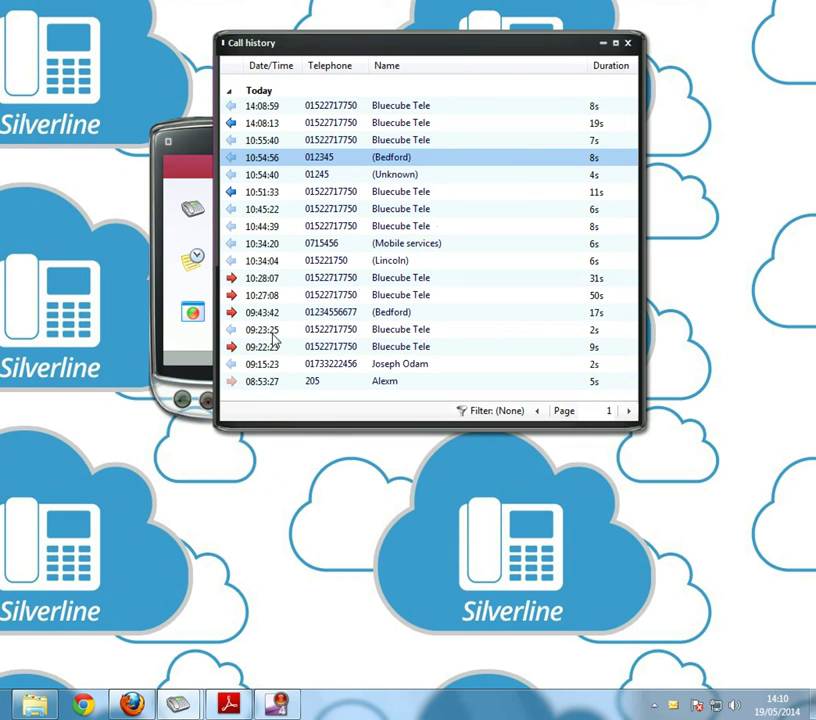
{"action": "left_click", "coordinate": [628, 47]}
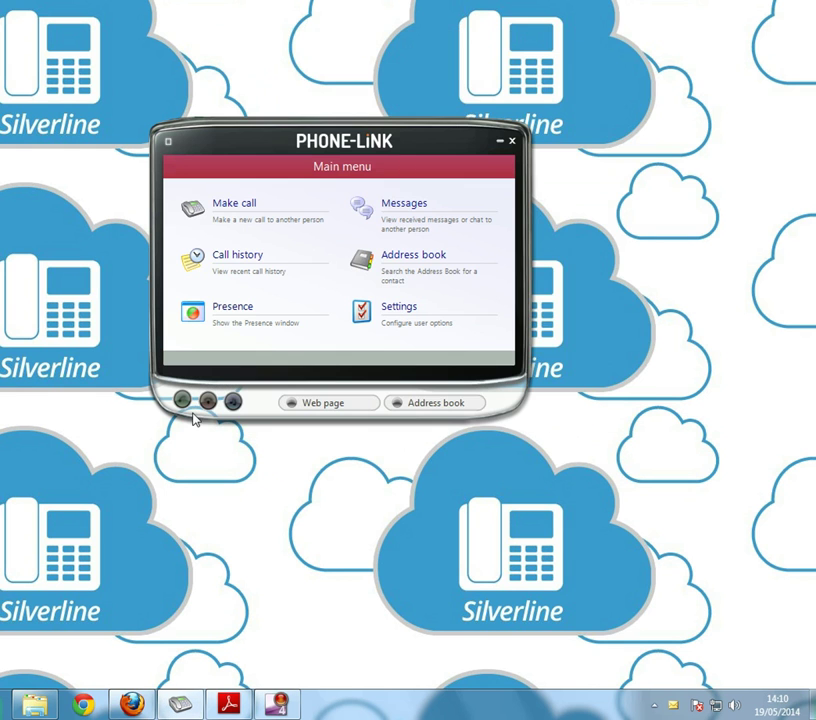
Step: Open the Presence window and view the actions available for the first colleague listed
{"action": "left_click", "coordinate": [230, 315]}
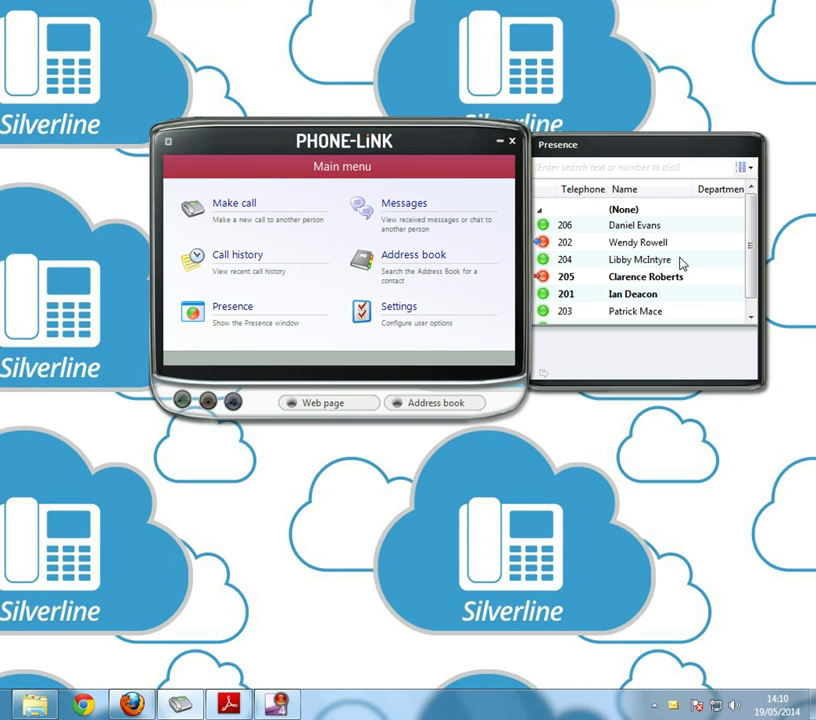
{"action": "left_click", "coordinate": [646, 166]}
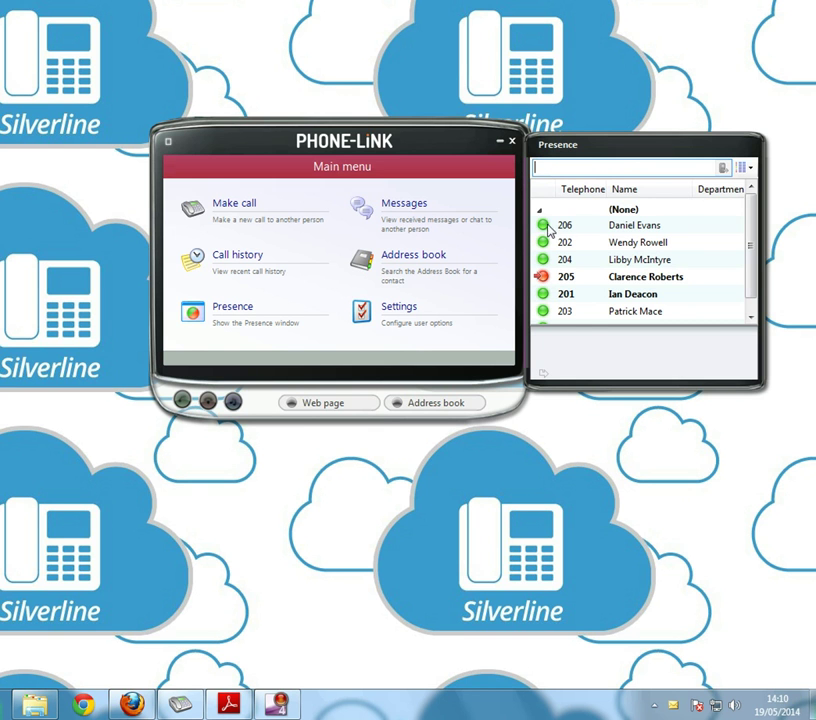
{"action": "right_click", "coordinate": [576, 224]}
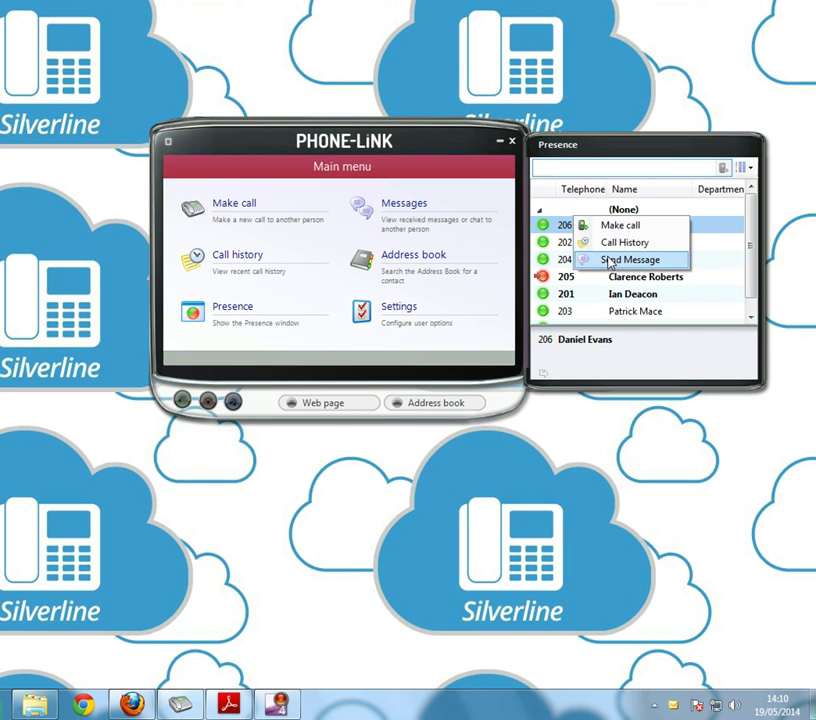
{"action": "left_click", "coordinate": [699, 231]}
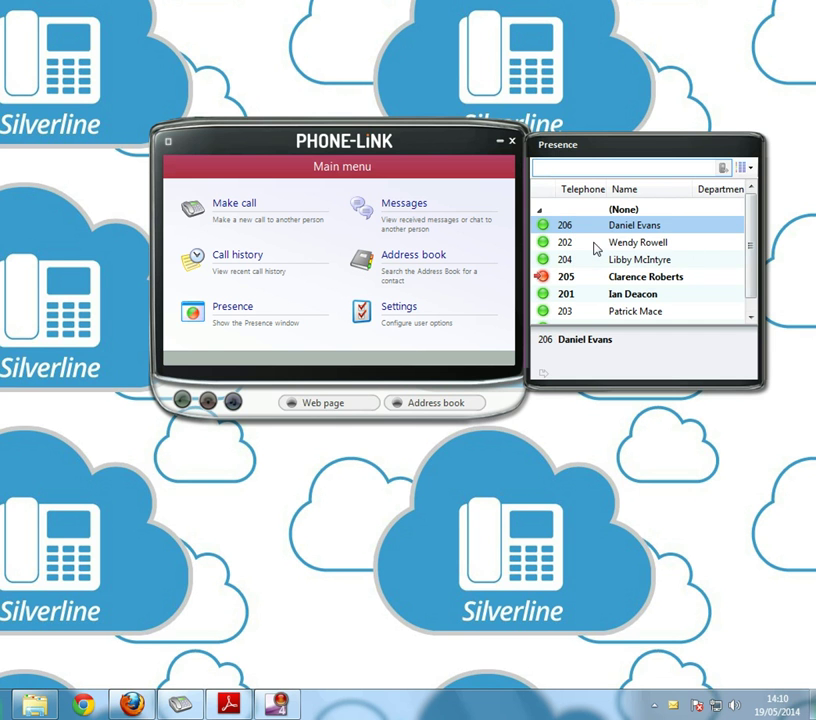
Step: Pick up the incoming call ringing at the last colleague in the presence list, and hang up
{"action": "left_click", "coordinate": [545, 279]}
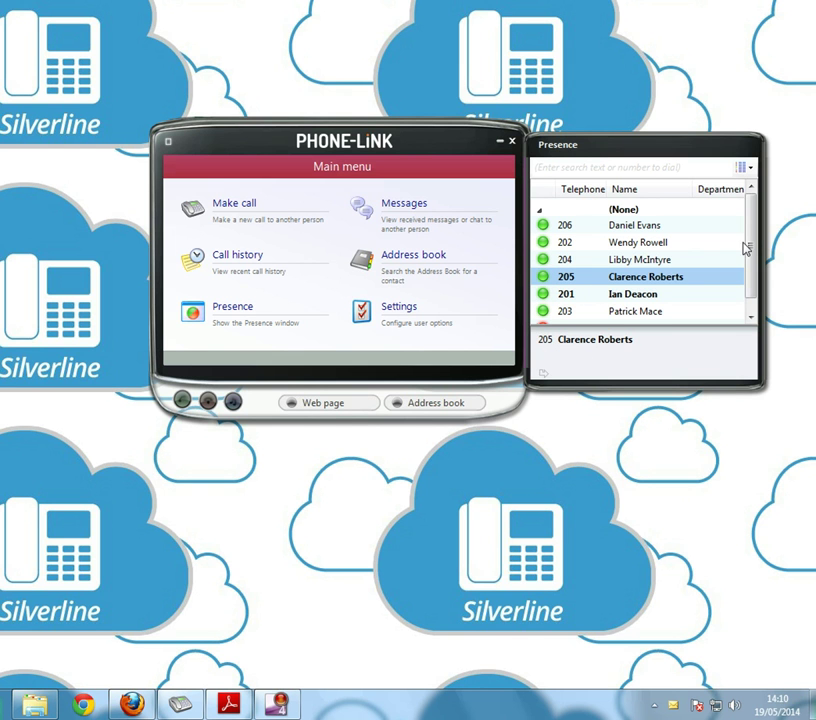
{"action": "left_click_drag", "start_coordinate": [747, 255], "coordinate": [747, 261]}
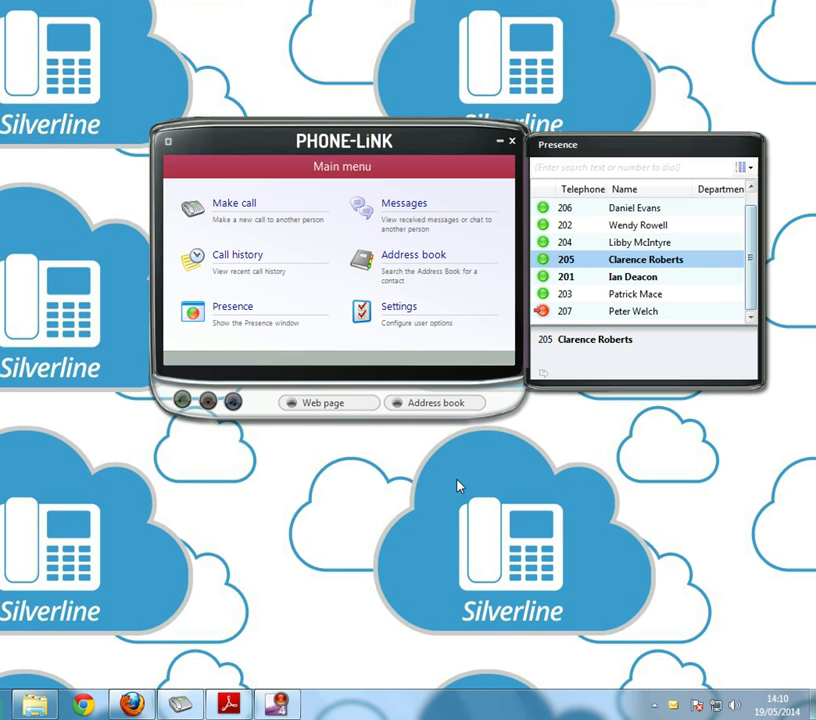
{"action": "left_click", "coordinate": [570, 313]}
{"action": "right_click", "coordinate": [576, 311]}
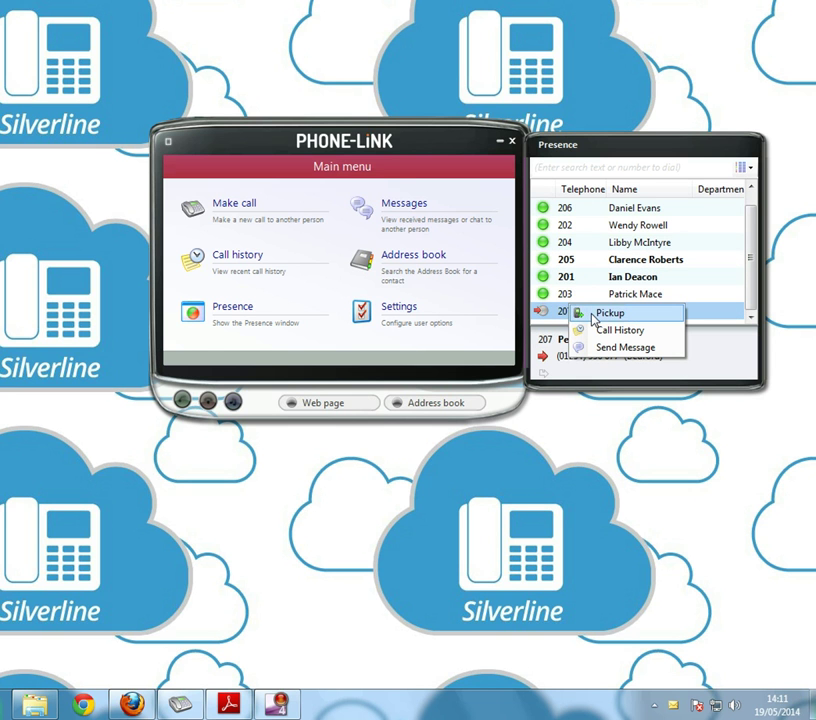
{"action": "left_click", "coordinate": [610, 314]}
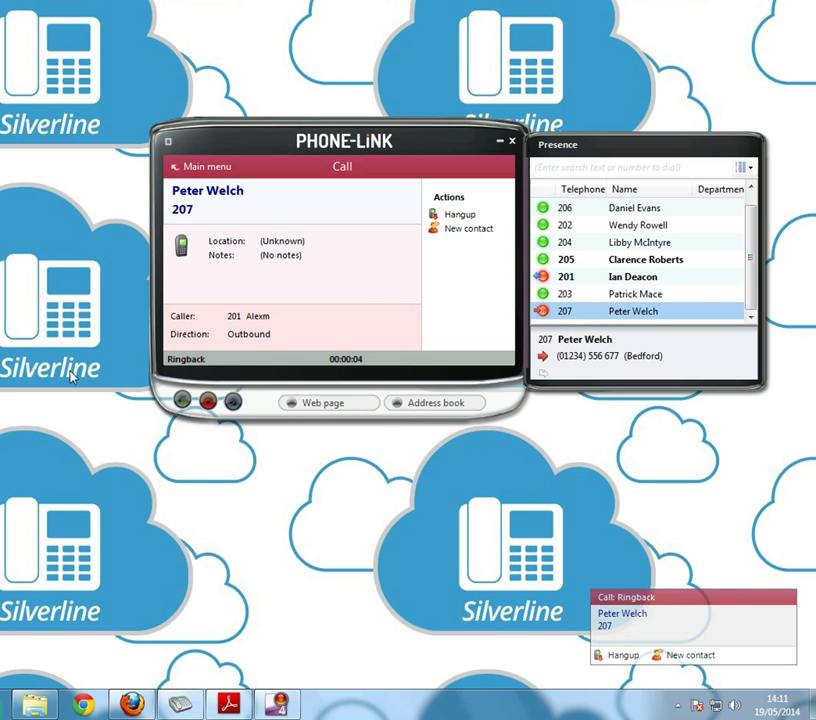
{"action": "left_click", "coordinate": [207, 401]}
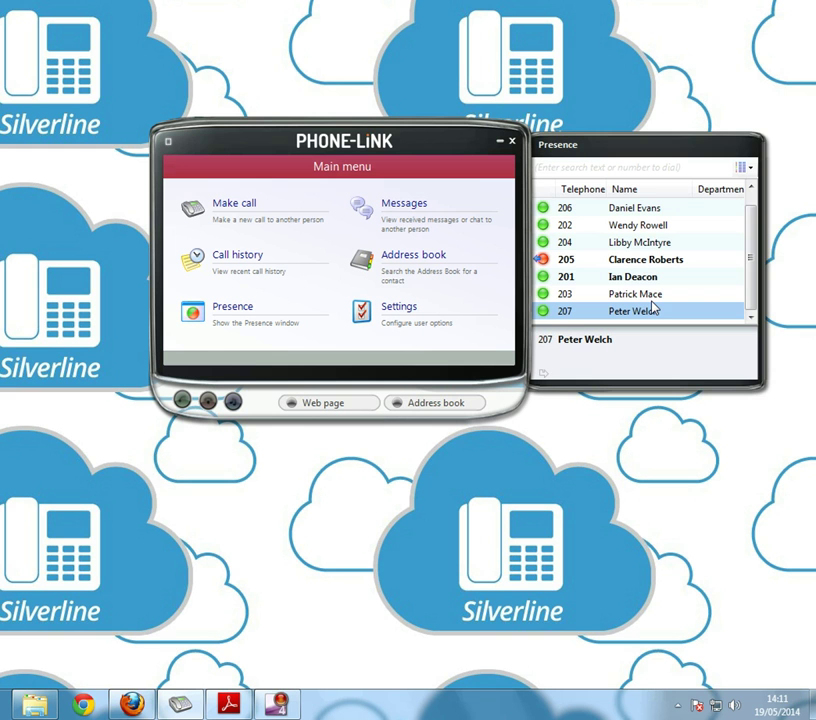
Step: Close the Presence window and send a new message reading "Test Message" to extension 205
{"action": "left_click", "coordinate": [747, 146]}
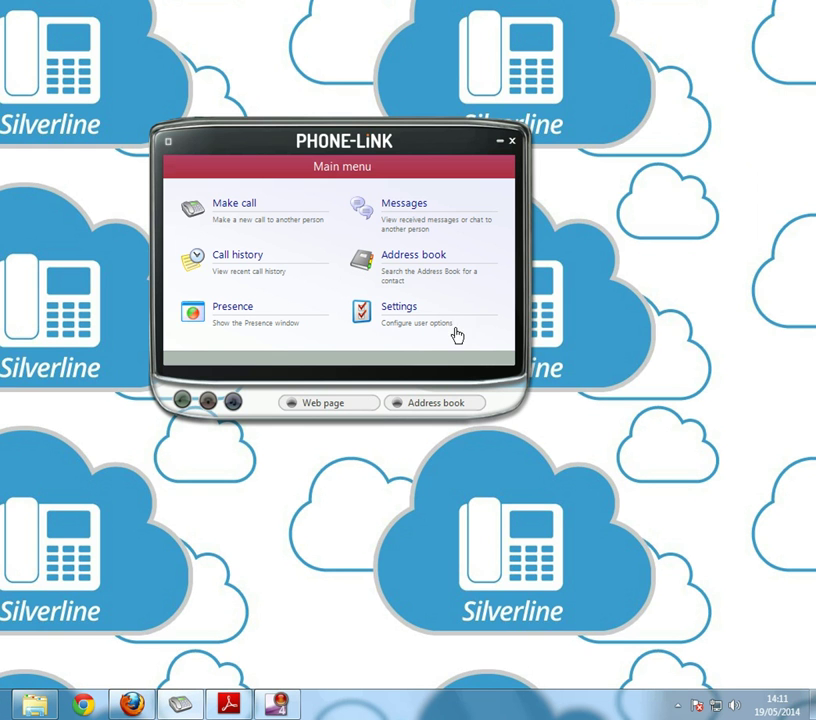
{"action": "left_click", "coordinate": [393, 205]}
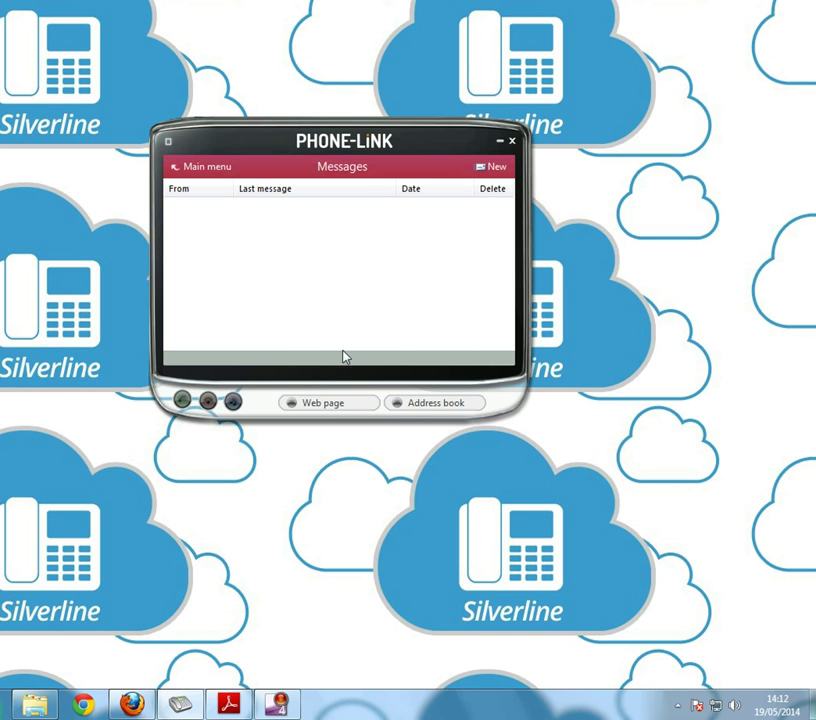
{"action": "left_click", "coordinate": [494, 170]}
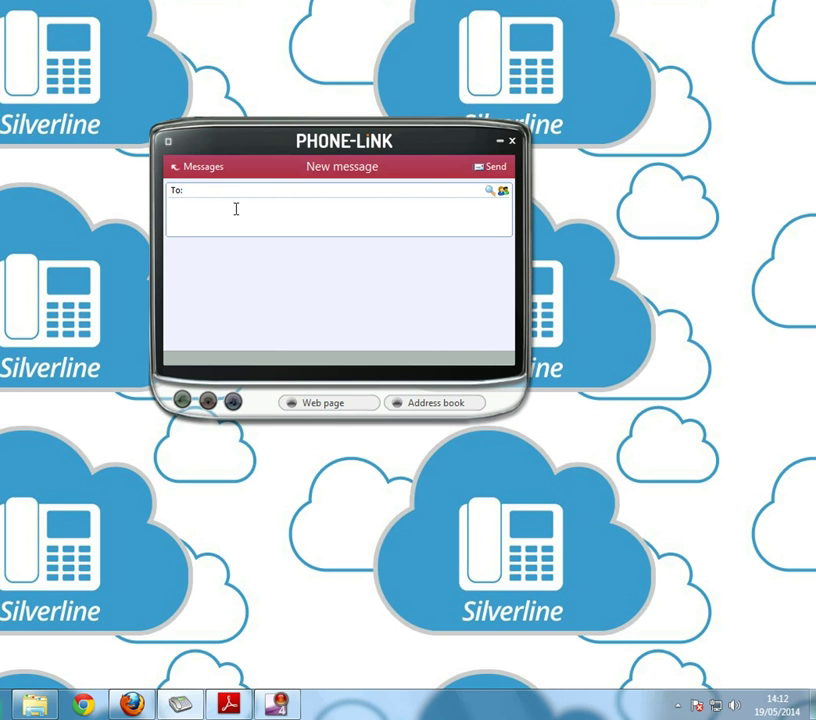
{"action": "type", "text": "205"}
{"action": "left_click", "coordinate": [237, 224]}
{"action": "left_click", "coordinate": [488, 176]}
Step: Delete the "Test Message" conversation from the messages list and return to the main menu
{"action": "left_click", "coordinate": [201, 172]}
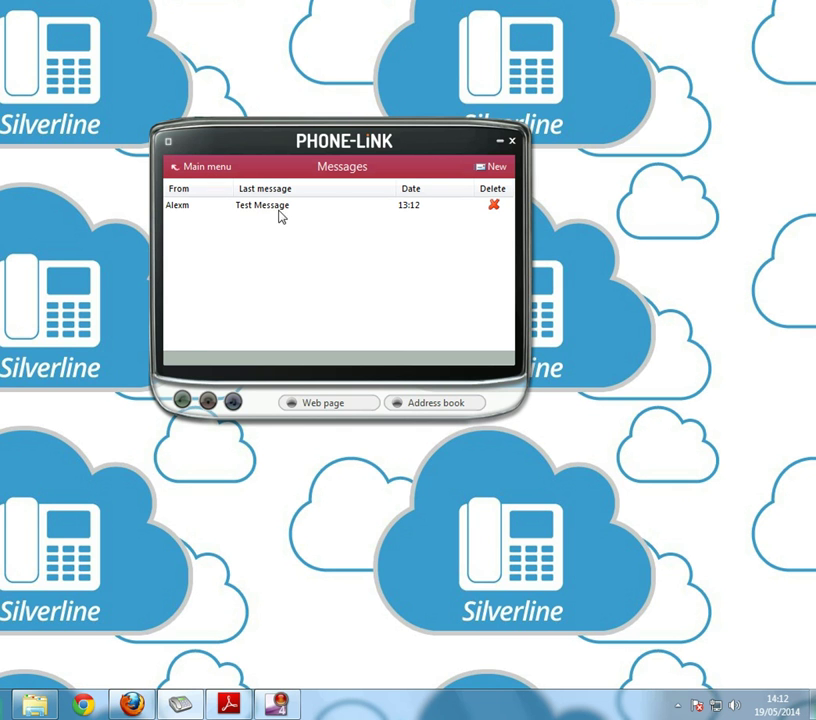
{"action": "left_click", "coordinate": [492, 205]}
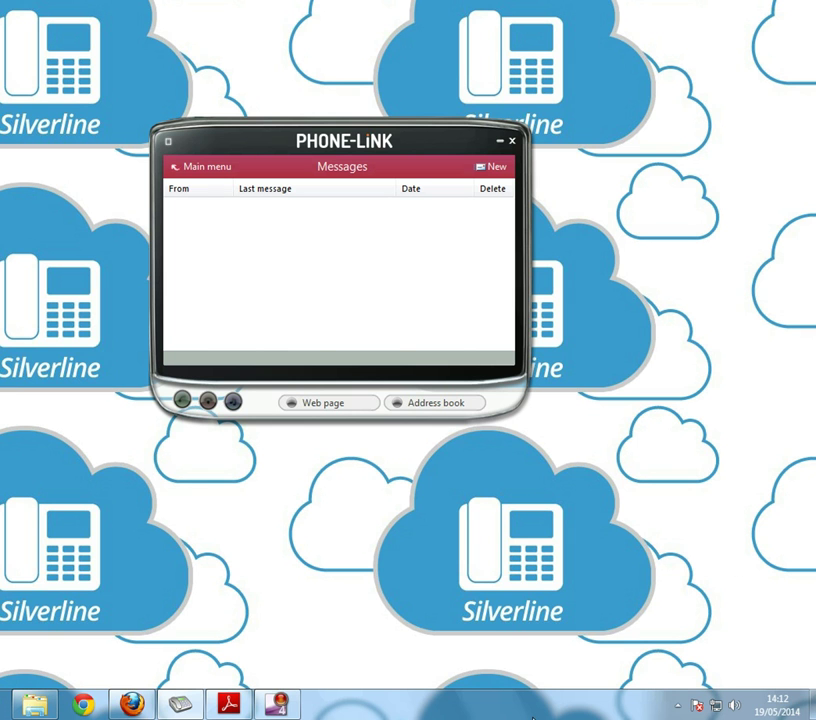
{"action": "left_click", "coordinate": [197, 170]}
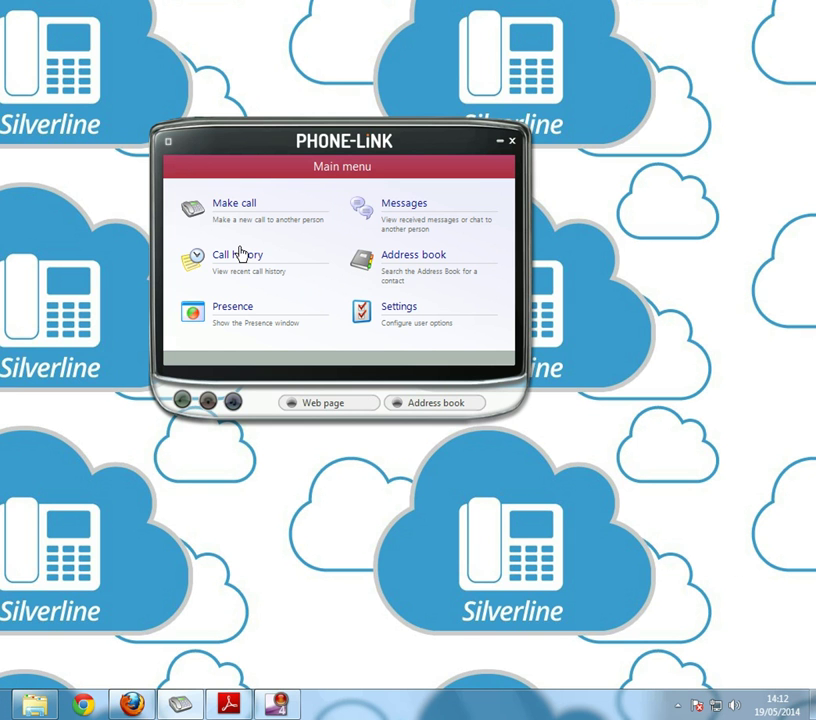
Step: Open the address book and run a search with all criteria left blank to list the shared contacts
{"action": "left_click", "coordinate": [408, 262]}
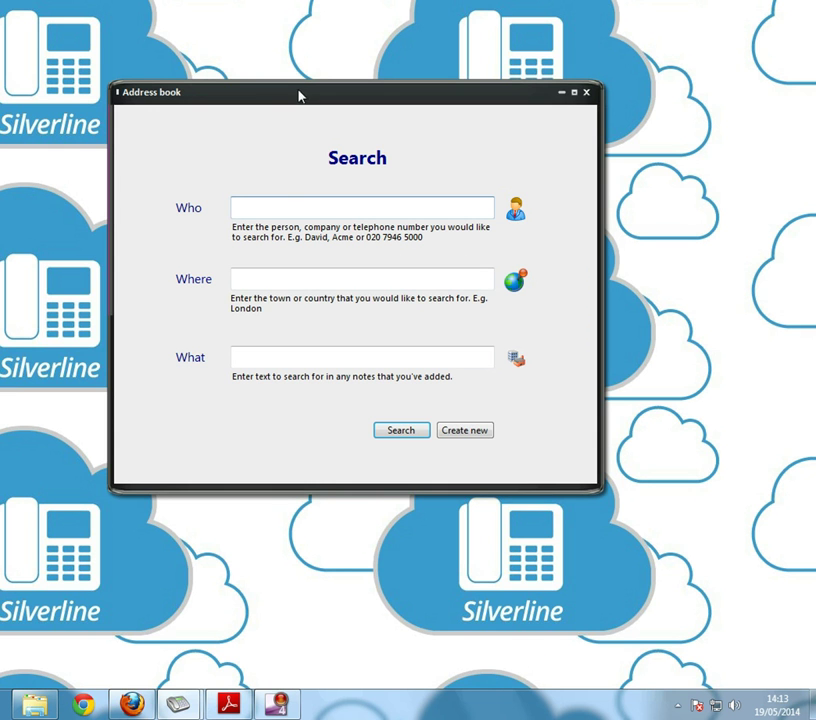
{"action": "mouse_move", "coordinate": [299, 93]}
{"action": "left_mouse_down"}
{"action": "mouse_move", "coordinate": [297, 60]}
{"action": "mouse_move", "coordinate": [297, 77]}
{"action": "left_mouse_up"}
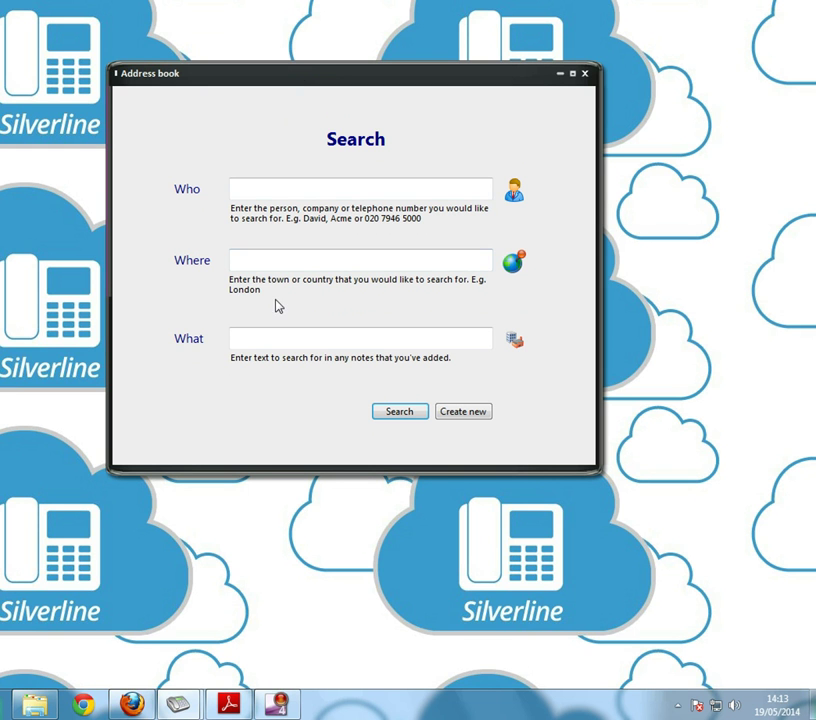
{"action": "left_click", "coordinate": [402, 413]}
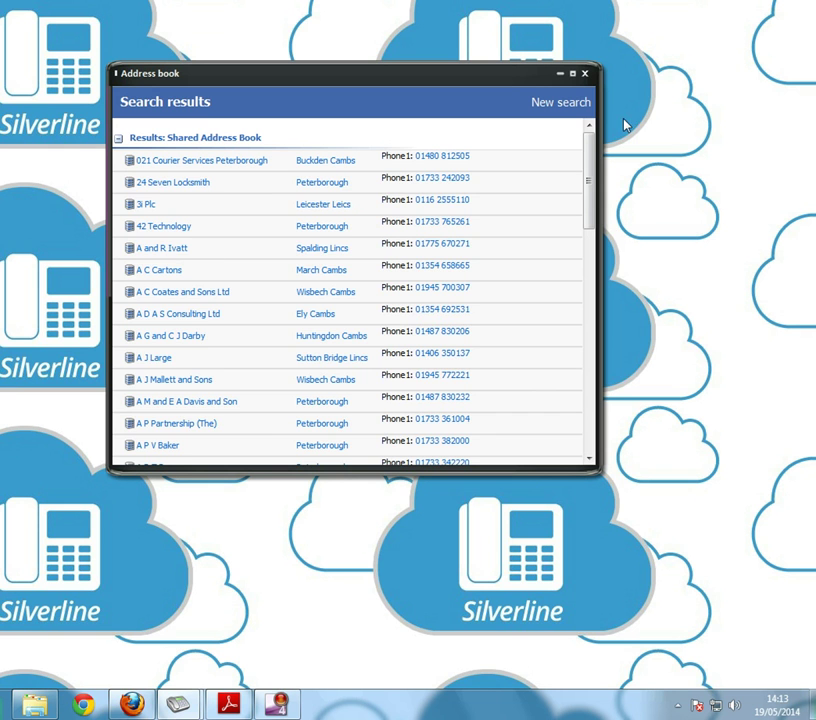
{"action": "left_click_drag", "start_coordinate": [581, 164], "coordinate": [590, 172]}
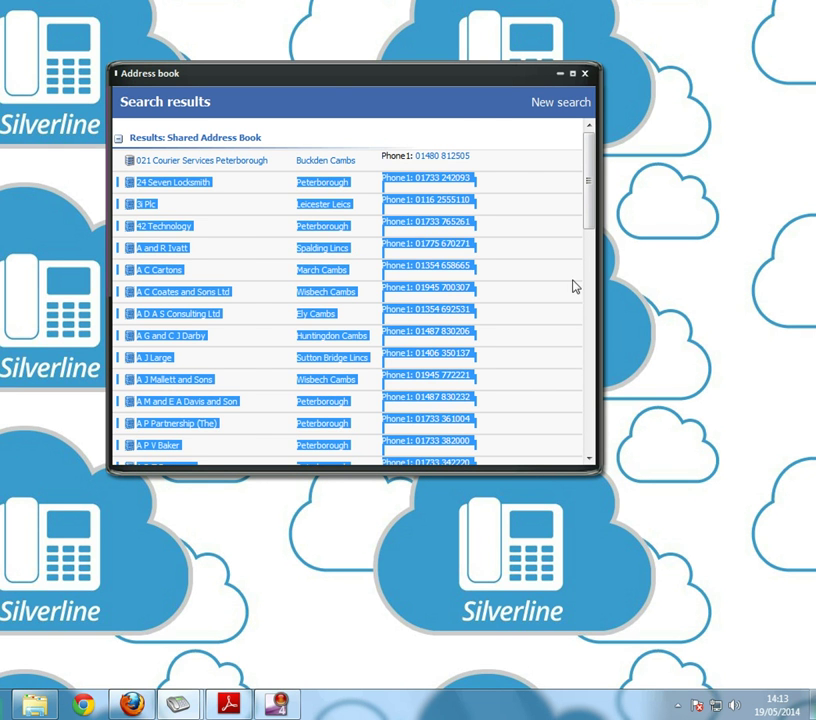
{"action": "left_click", "coordinate": [460, 116]}
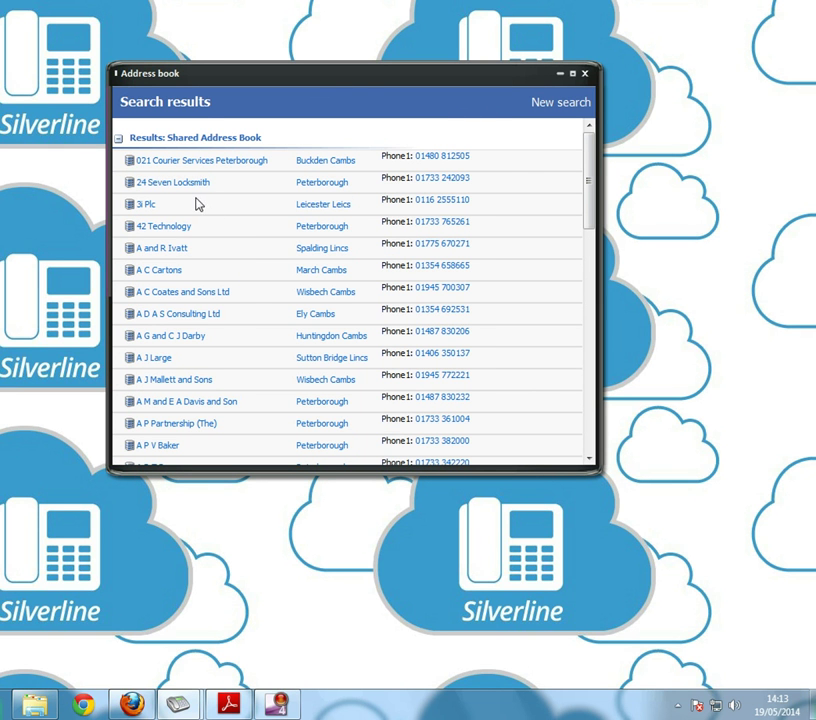
Step: Call 021 Courier Services Peterborough from the search results, hang up, and close the address book
{"action": "left_click", "coordinate": [455, 160]}
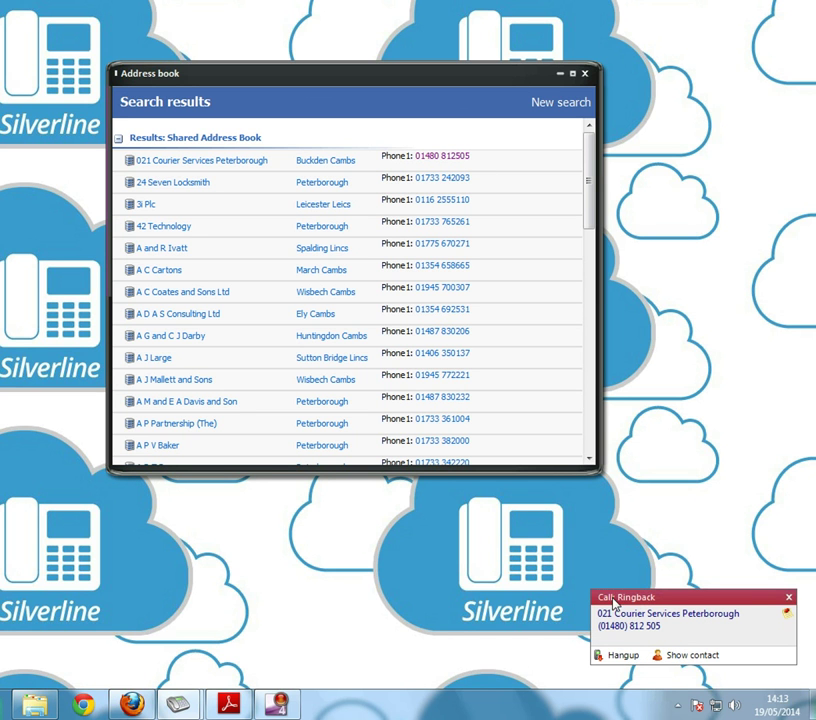
{"action": "left_click", "coordinate": [612, 656]}
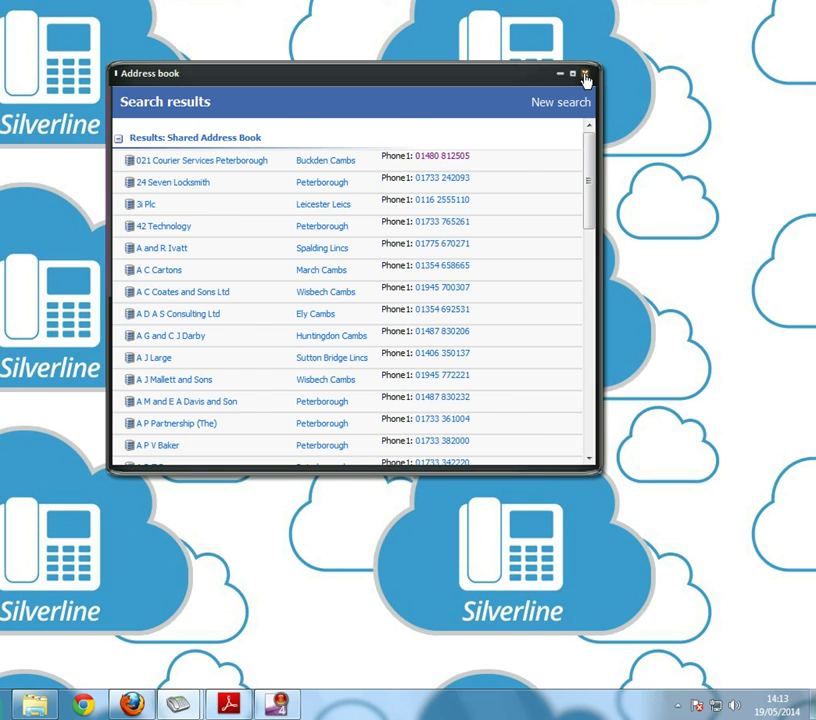
{"action": "left_click", "coordinate": [585, 73]}
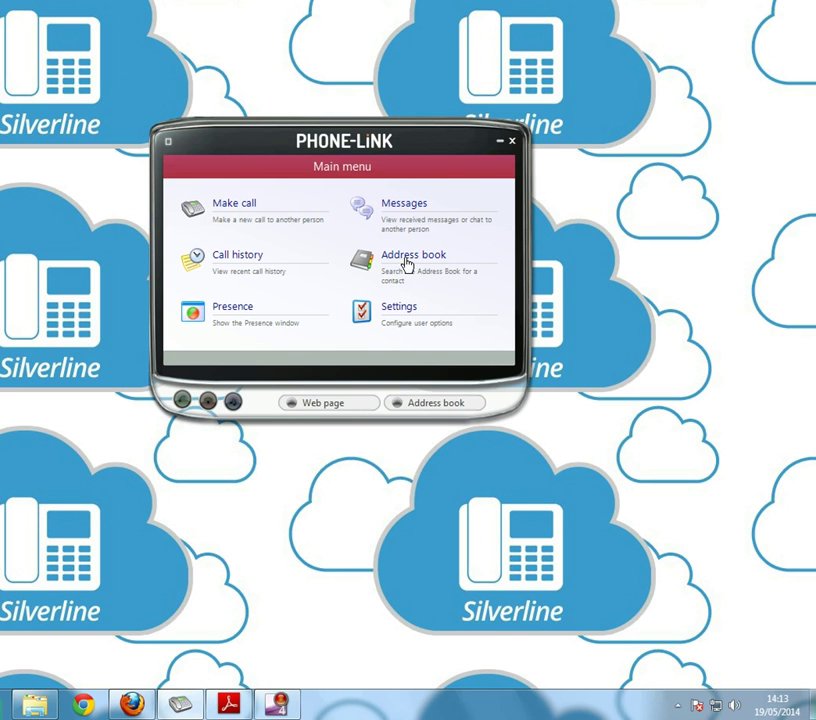
Step: Bring up a blank new-contact form from the address book and view the contact type options
{"action": "left_click", "coordinate": [403, 262]}
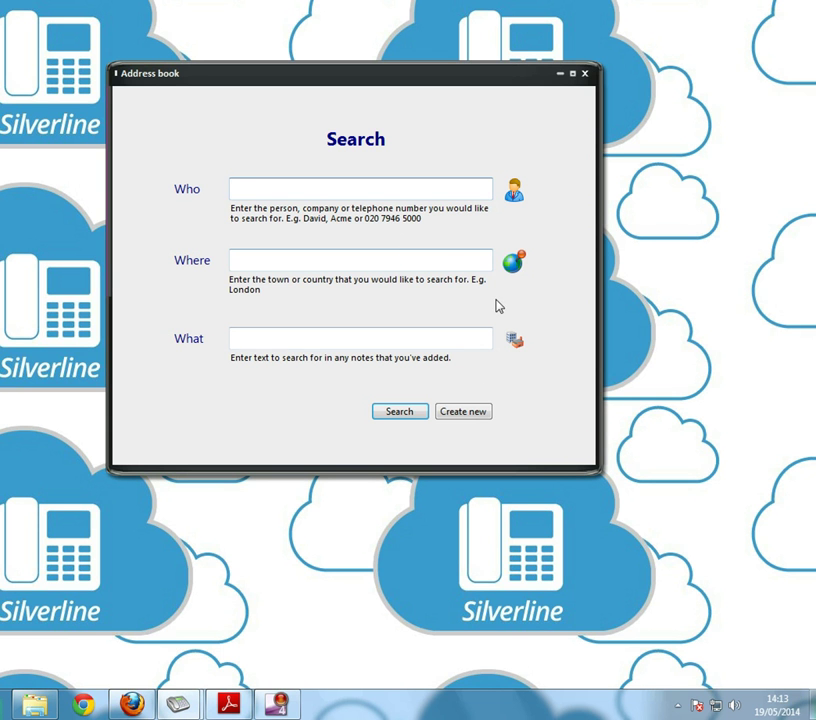
{"action": "left_click", "coordinate": [470, 416]}
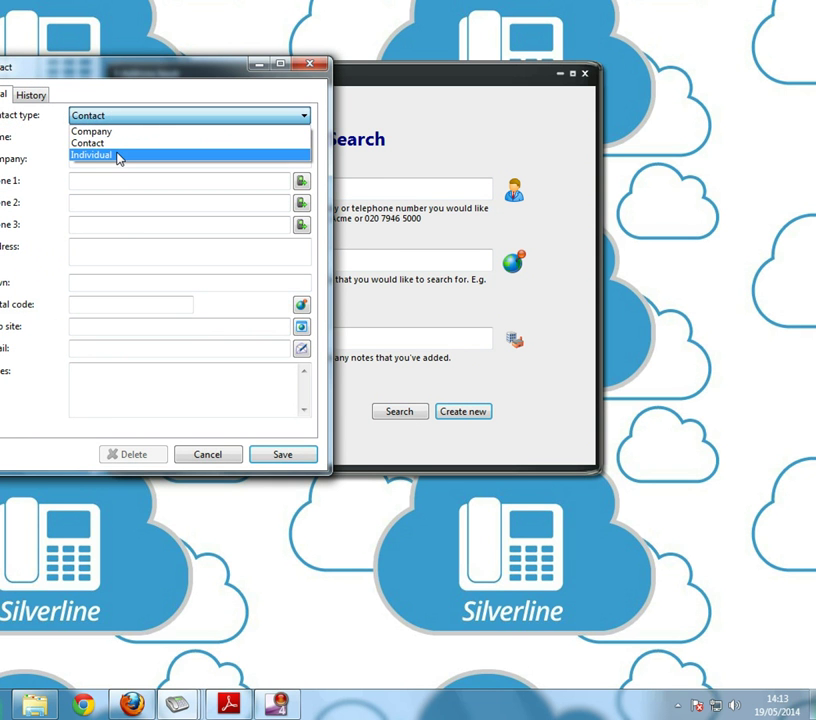
{"action": "left_click", "coordinate": [113, 87]}
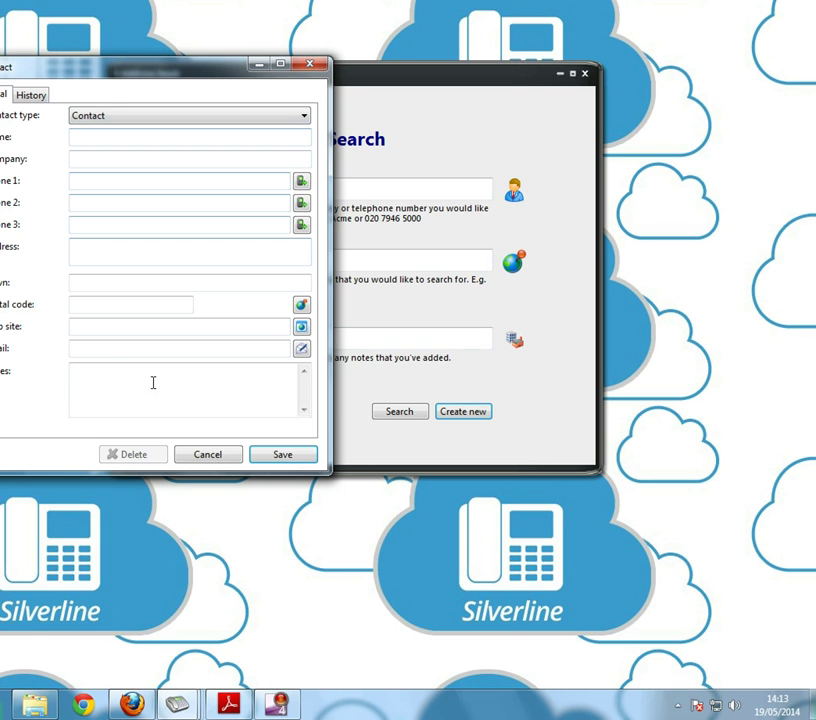
Step: Examine the notes and other fields of the blank contact form, and close it and the address book without saving
{"action": "left_click", "coordinate": [86, 372]}
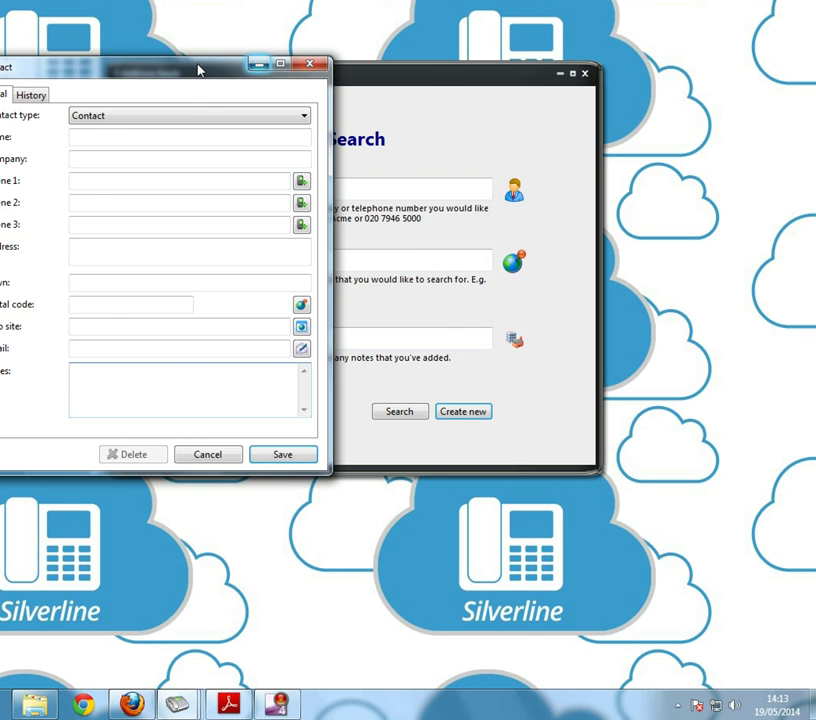
{"action": "left_click_drag", "start_coordinate": [196, 75], "coordinate": [347, 80]}
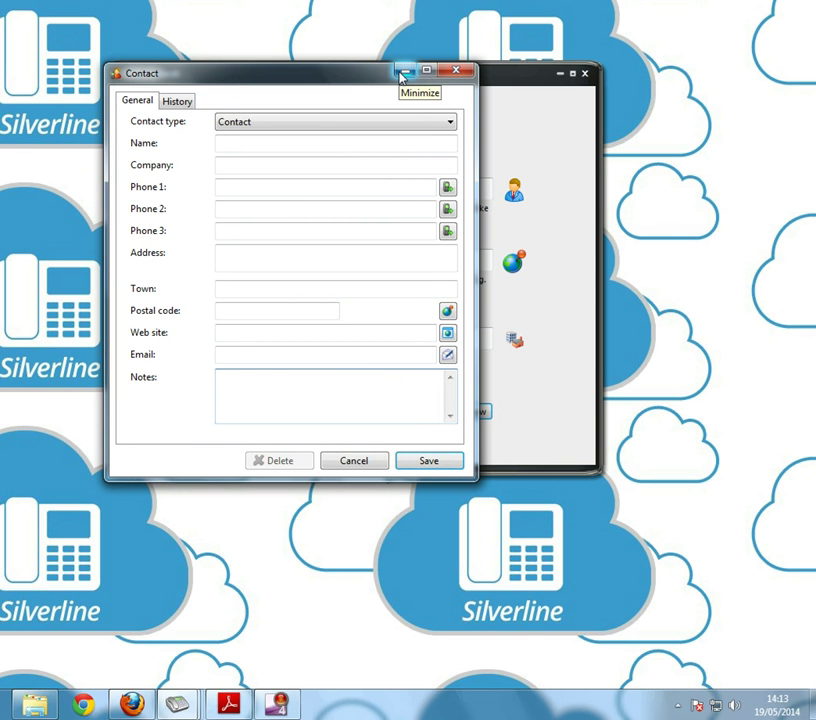
{"action": "left_click", "coordinate": [456, 72]}
{"action": "left_click", "coordinate": [584, 74]}
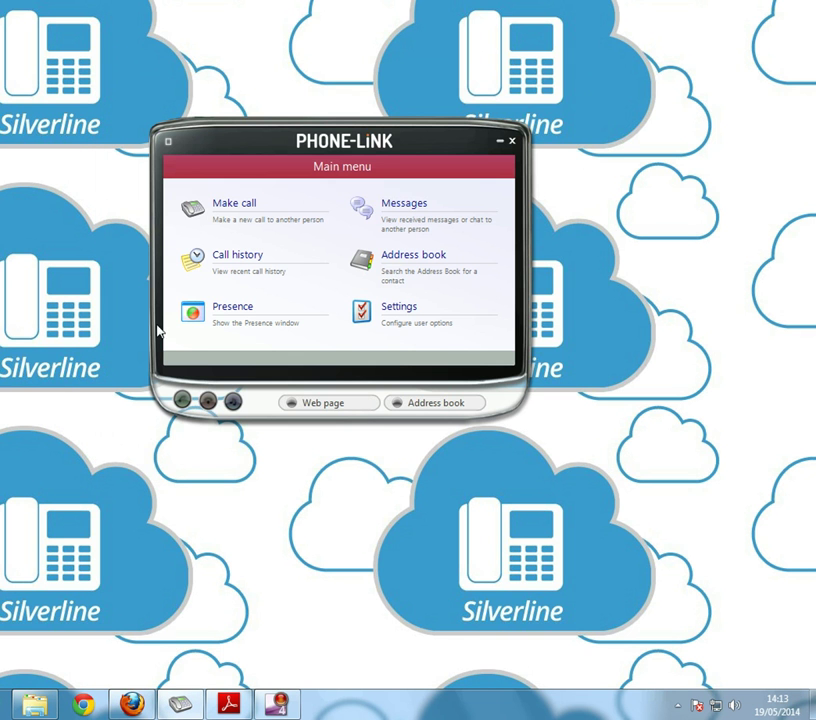